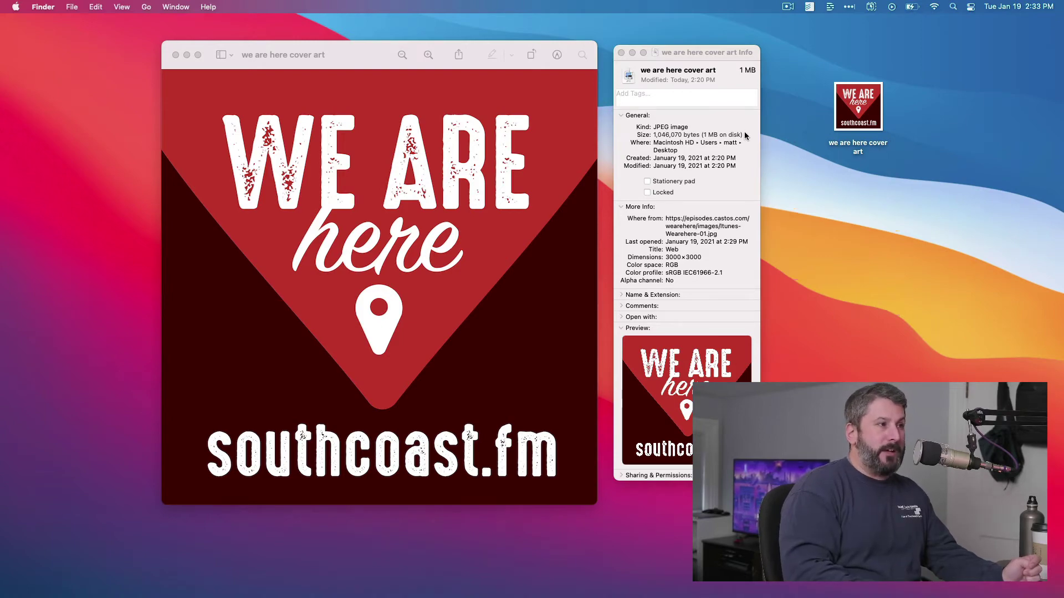
Step: Close the cover art's Finder Info window and image window
left_click(746, 82)
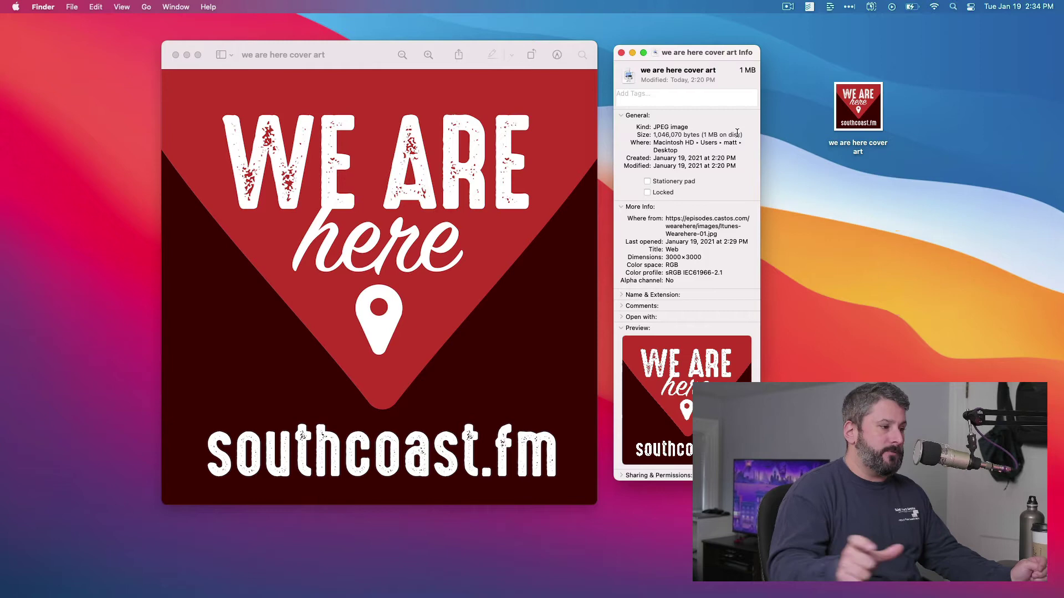
left_click(622, 52)
Step: Close the image viewer and enlarge the Affinity Photo window to show the full 3000×3000 canvas
left_click(175, 55)
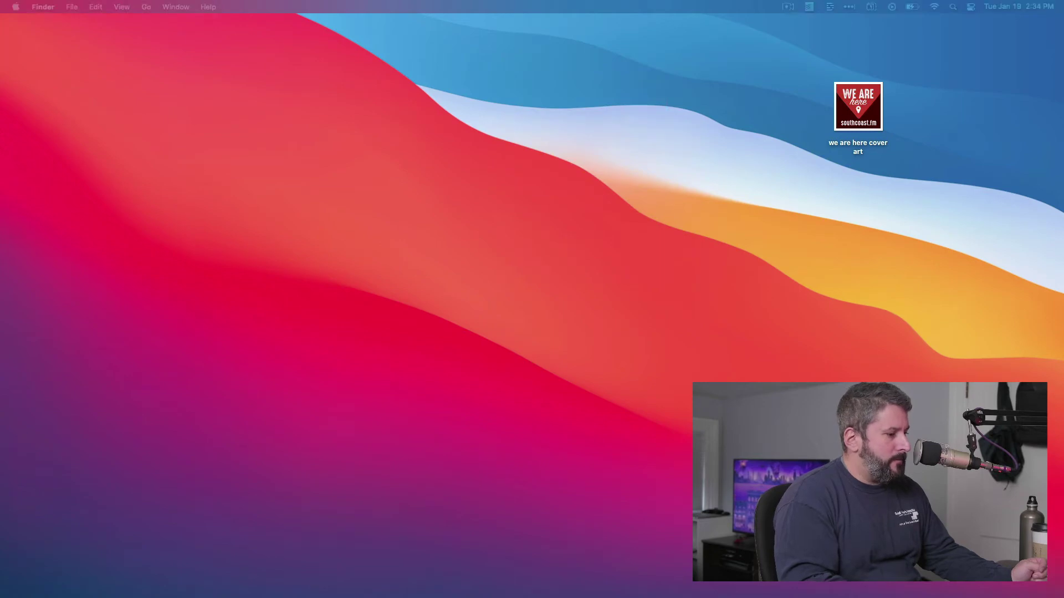
left_click_drag(535, 589, 484, 89)
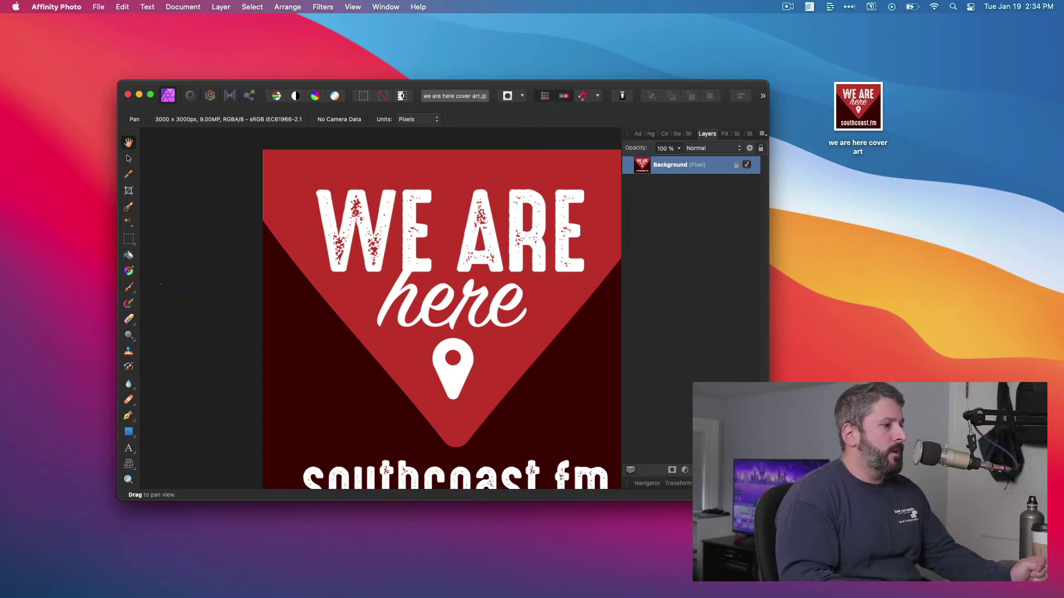
left_click_drag(769, 501, 880, 574)
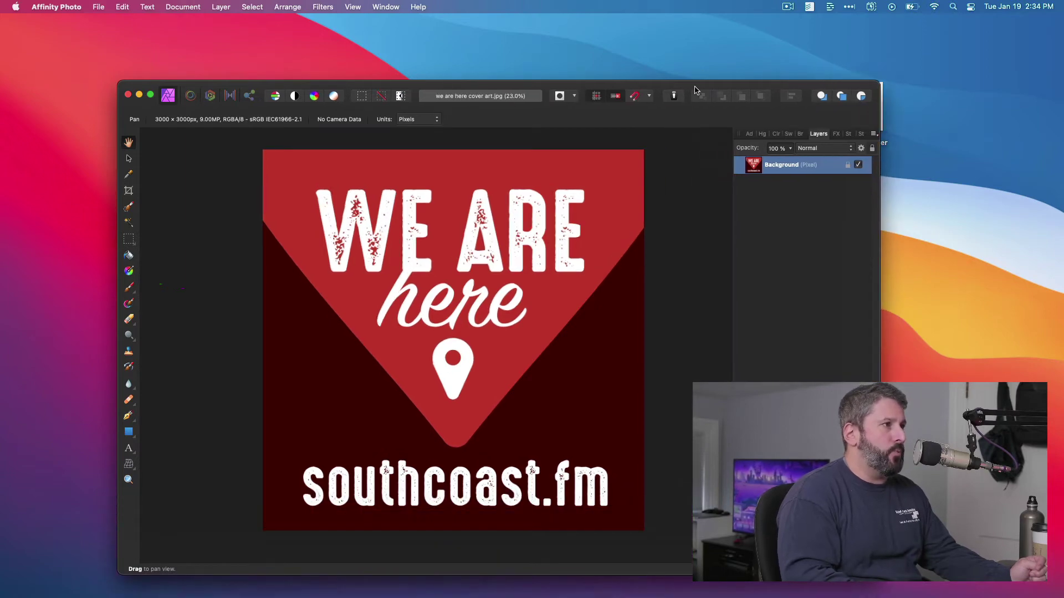
left_click_drag(697, 84, 623, 52)
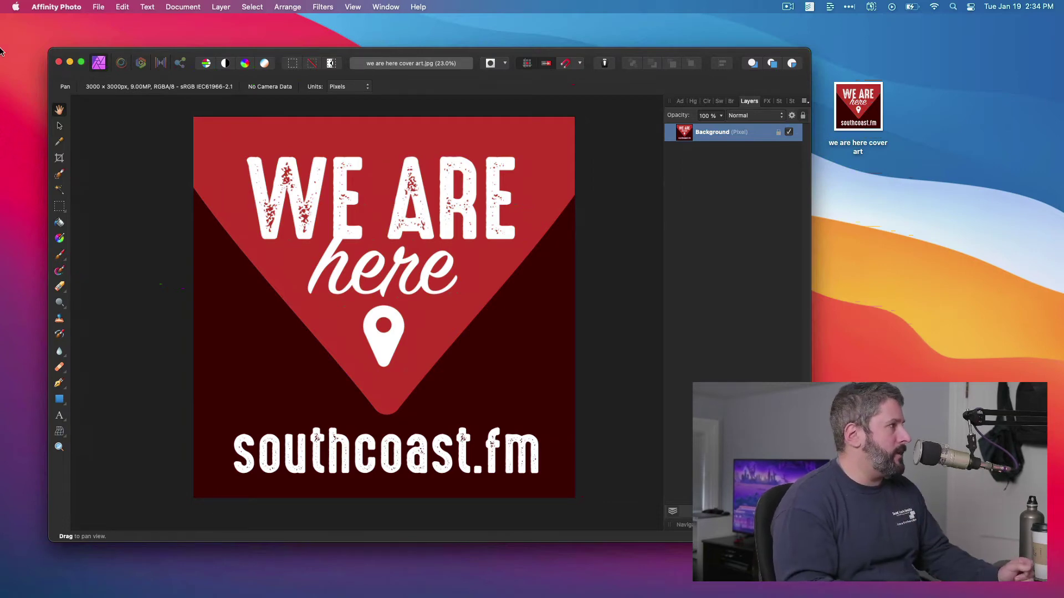
left_click(101, 7)
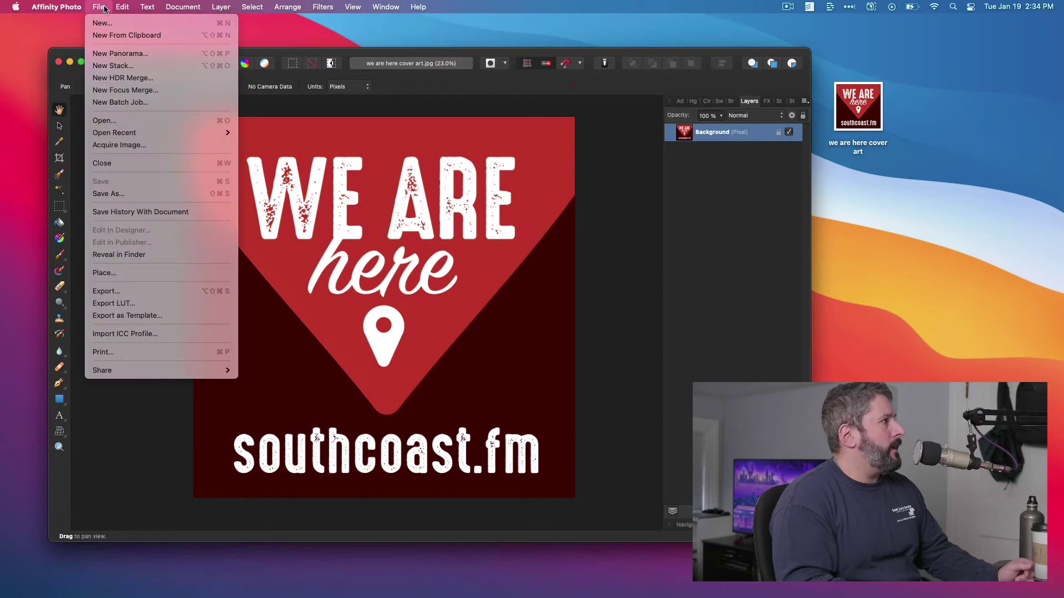
Step: Export a 70% quality JPEG to the Desktop as 'we are here cover art 2', replacing the existing file
left_click(151, 290)
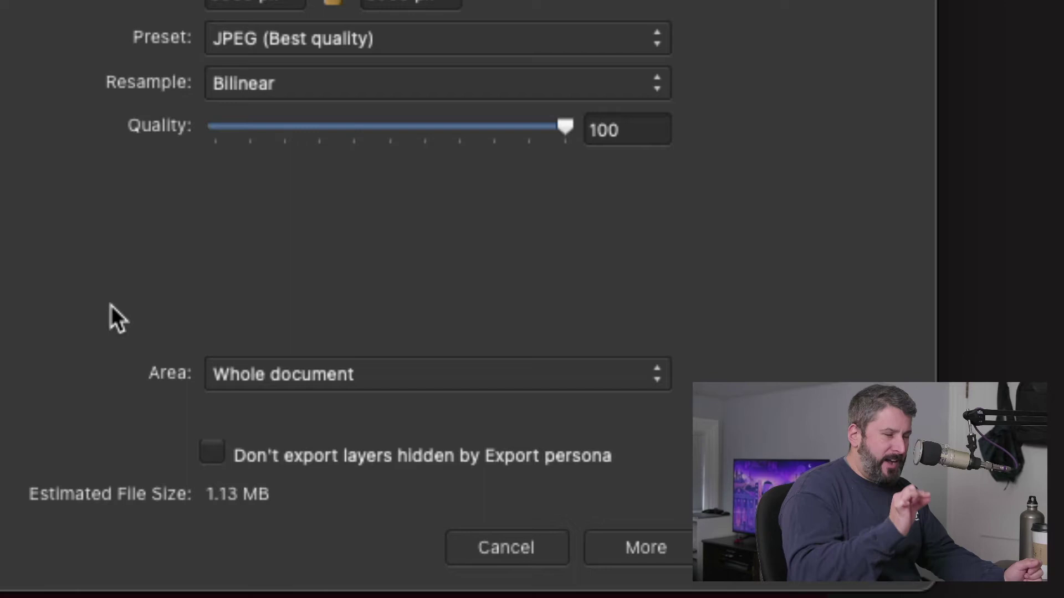
left_click(567, 137)
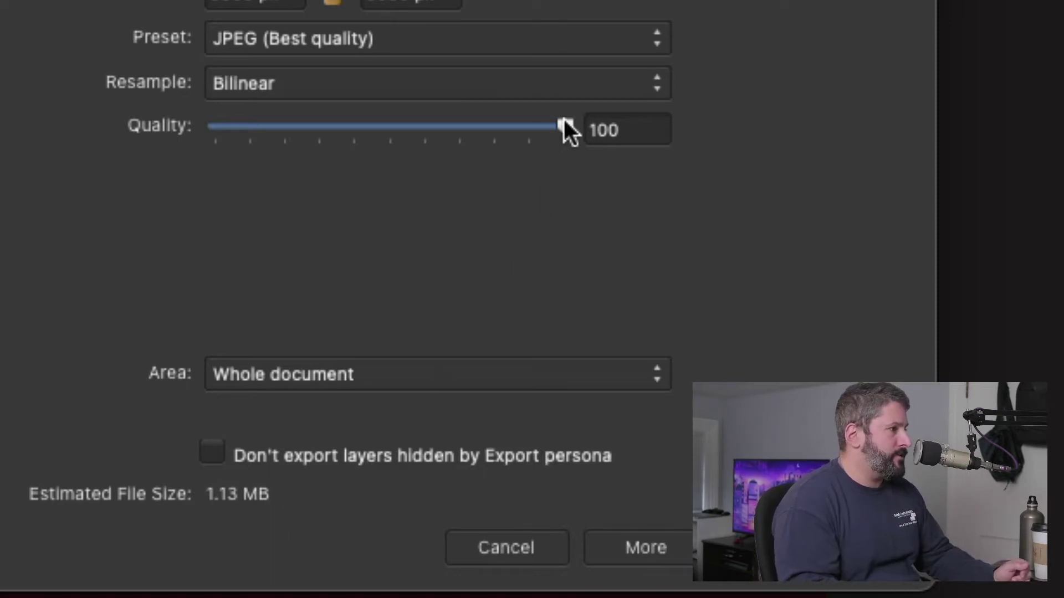
left_click_drag(564, 127, 456, 132)
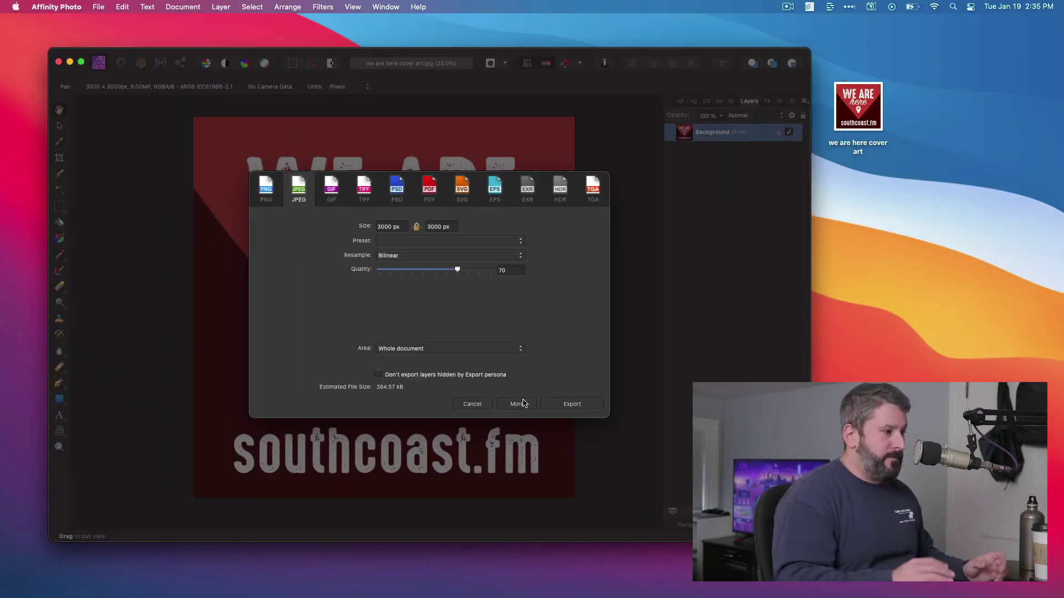
left_click(579, 406)
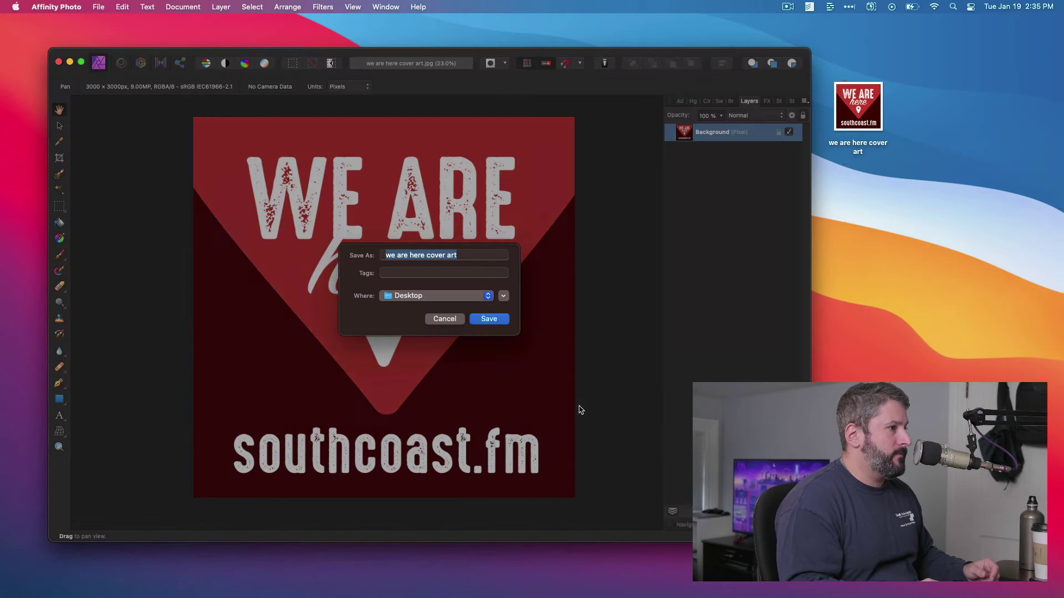
left_click(486, 262)
type("2")
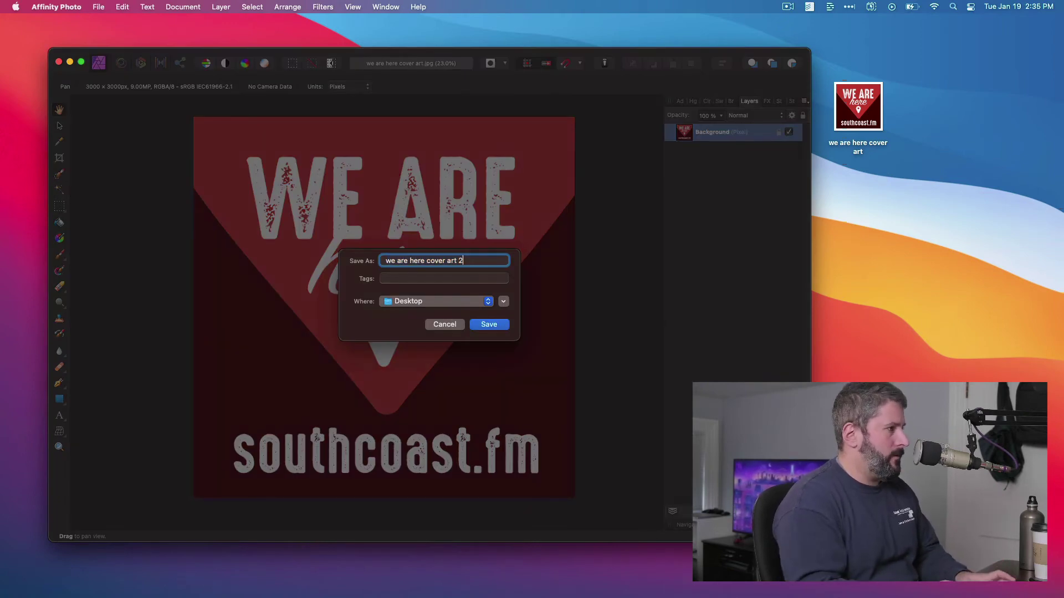
left_click(490, 325)
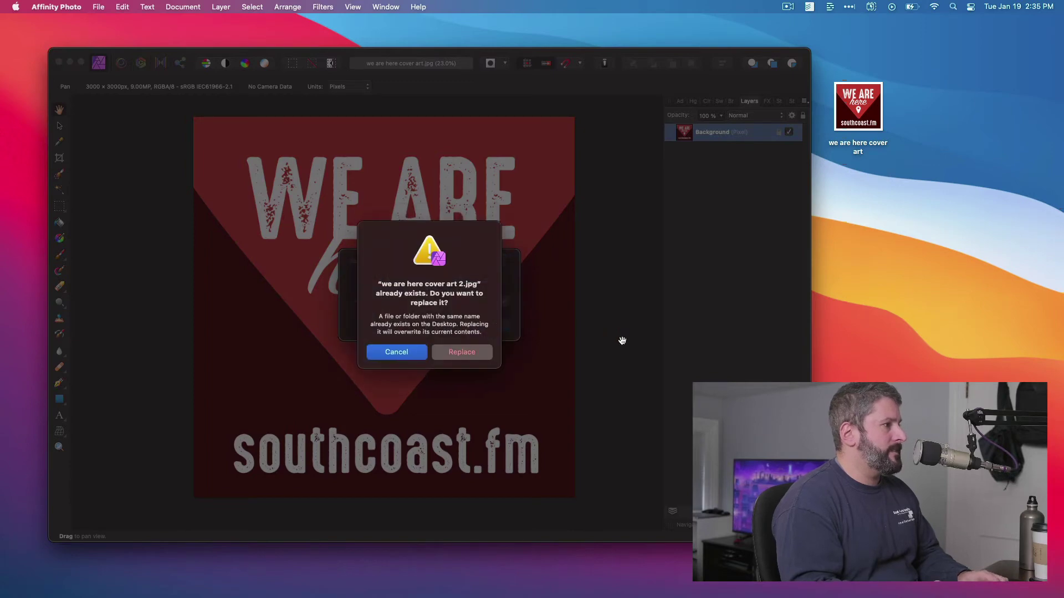
left_click(466, 353)
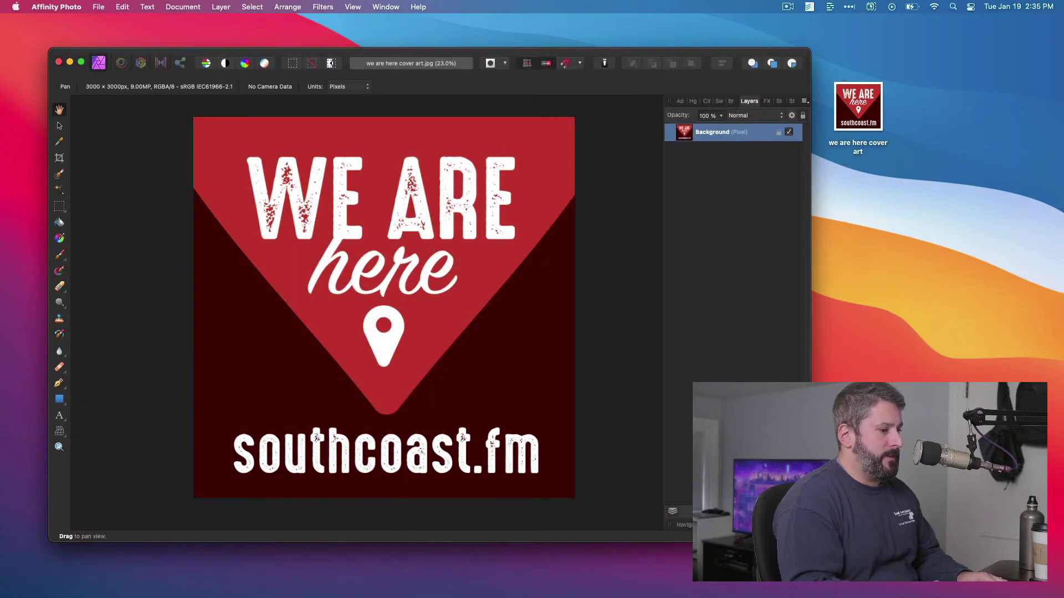
left_click_drag(864, 412, 868, 266)
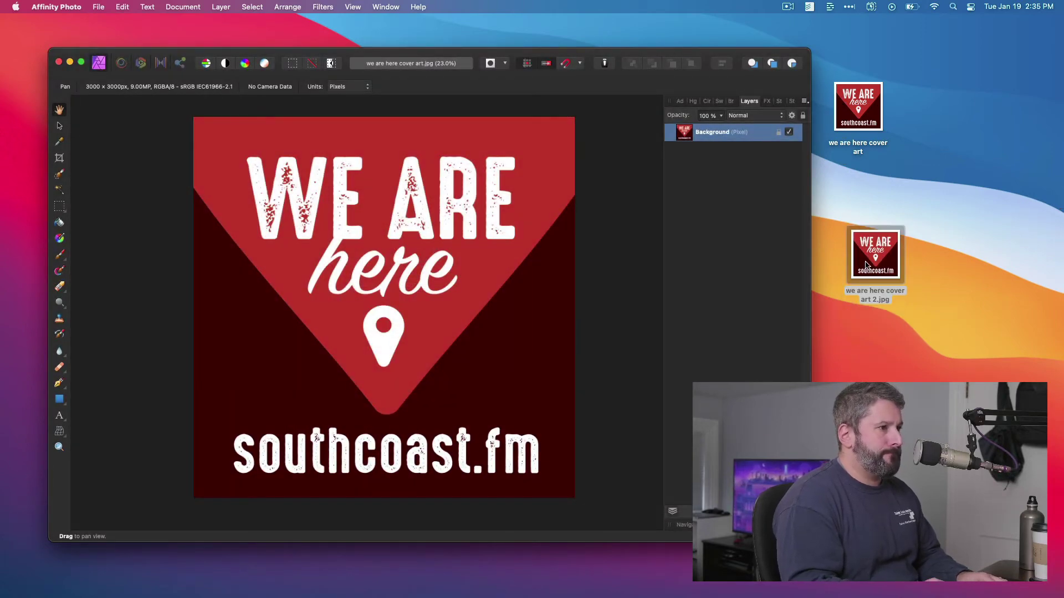
Step: Get Info on 'we are here cover art 2.jpg' (394 KB, 3000×3000) and open it in Preview
right_click(868, 266)
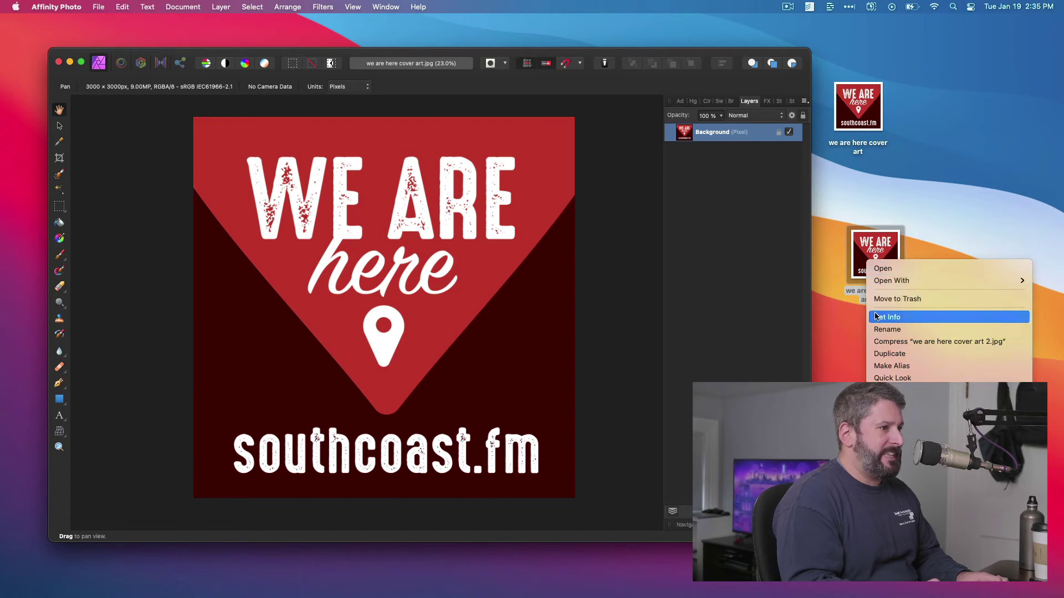
left_click(845, 315)
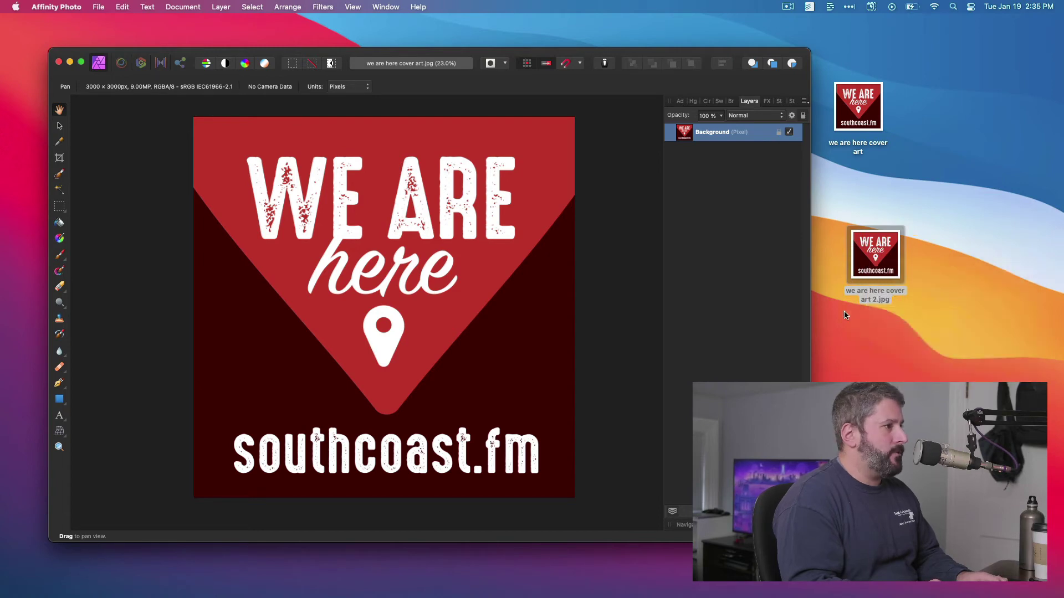
left_click(70, 62)
left_click_drag(97, 27, 416, 77)
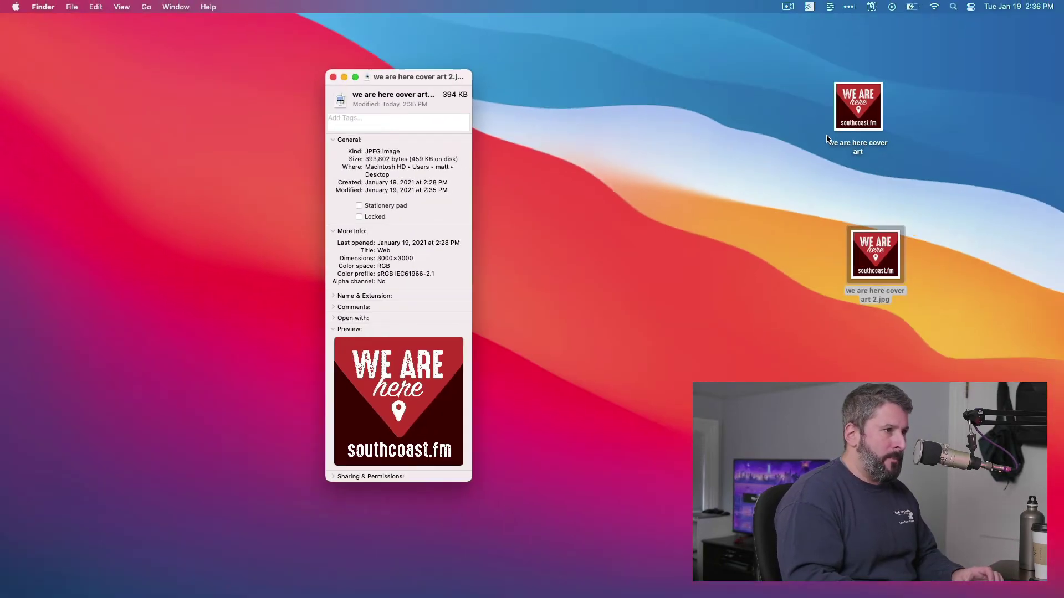
key("super+o")
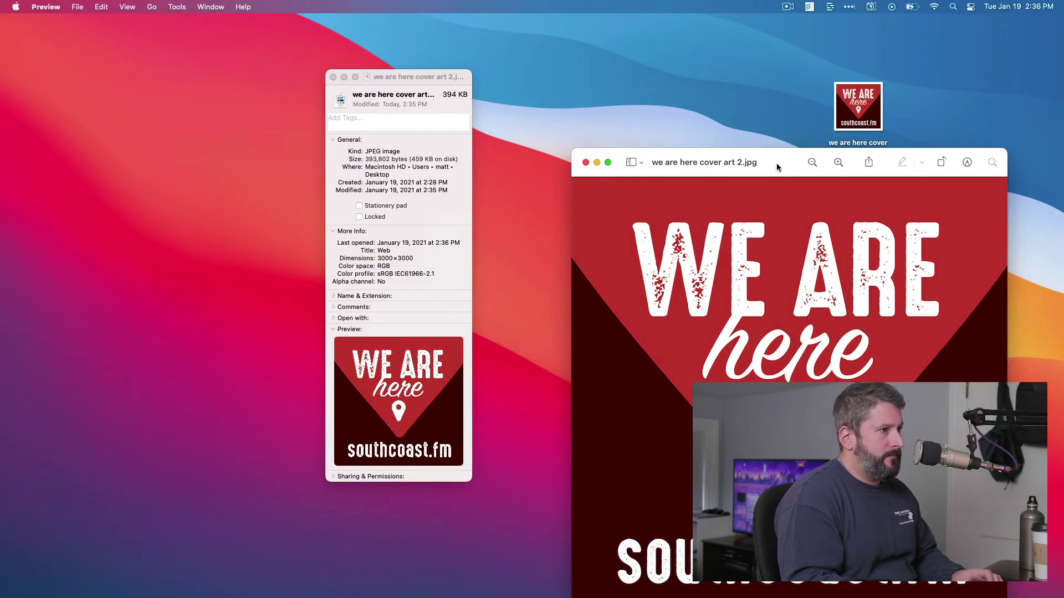
Step: Open the original cover art in Preview and place the 2.jpg copy beside it
left_click(857, 110)
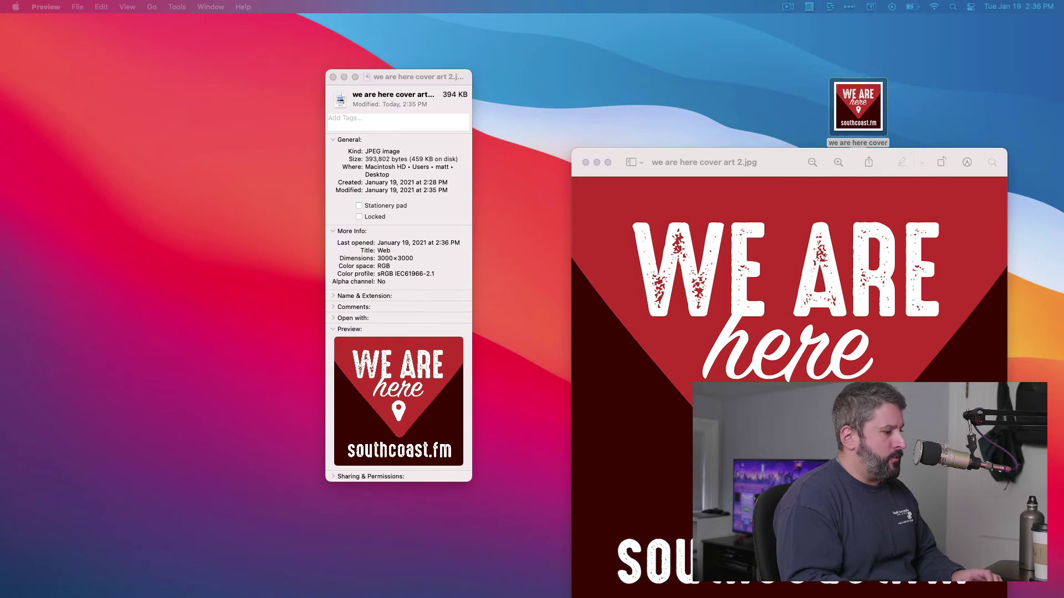
key("super+o")
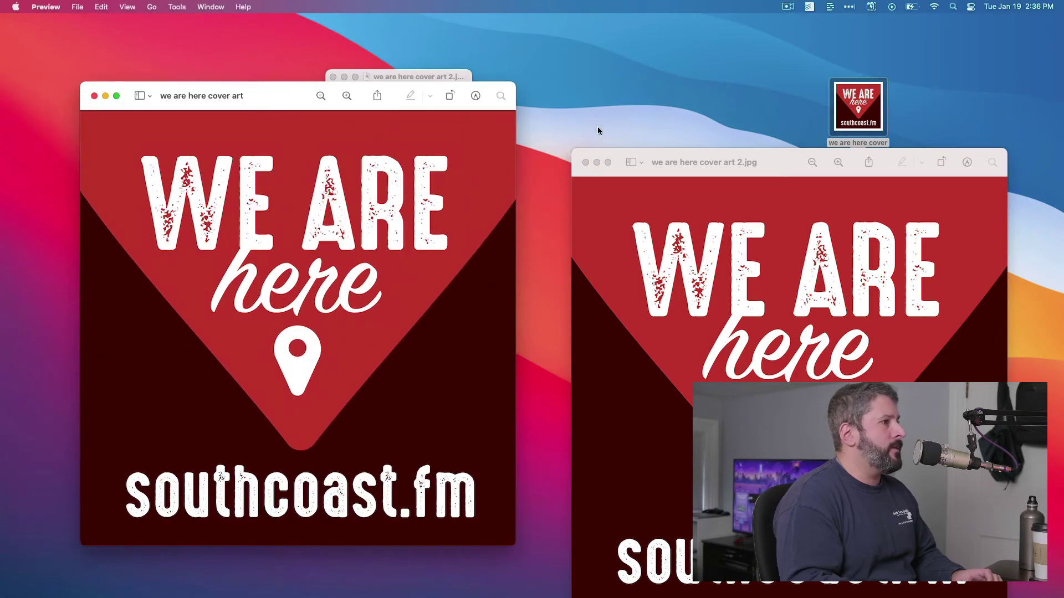
left_click(667, 159)
left_click_drag(653, 167, 639, 94)
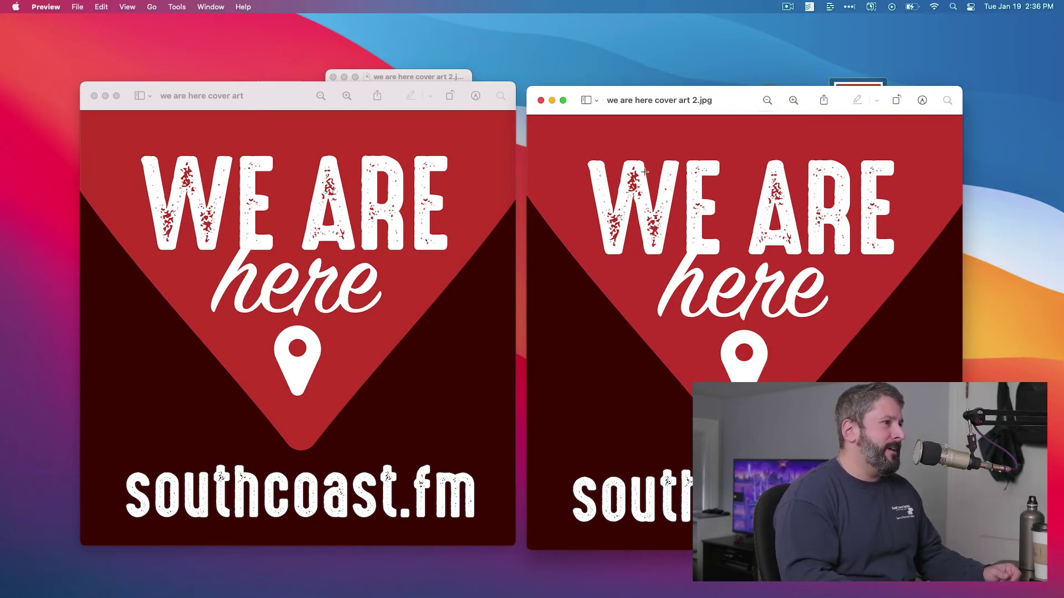
Step: Zoom into the W lettering on both images to compare detail, then close the original
scroll(623, 192, "up", 5)
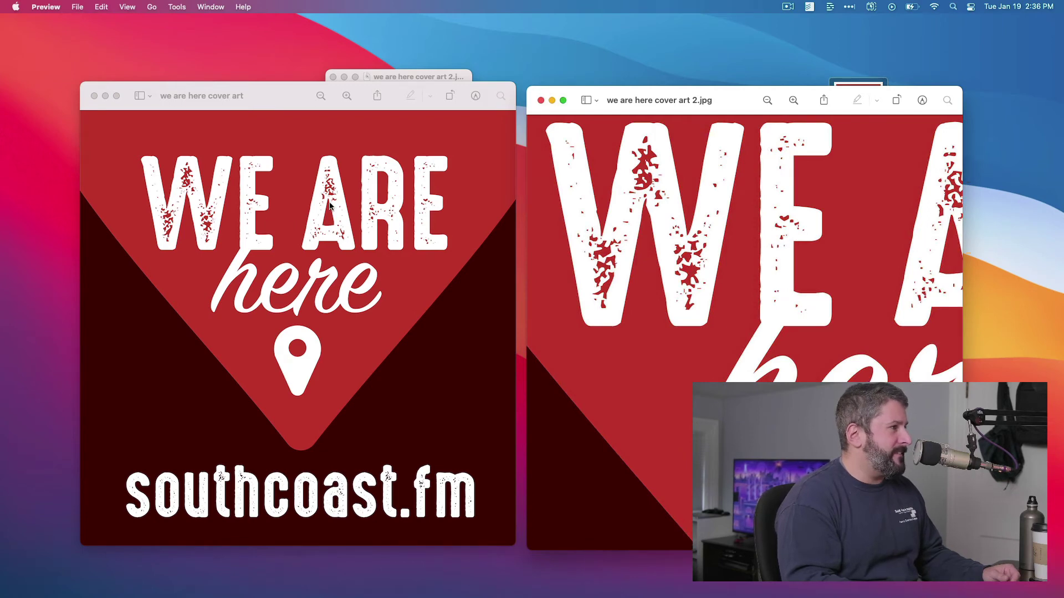
left_click(192, 208)
scroll(191, 206, "up", 5)
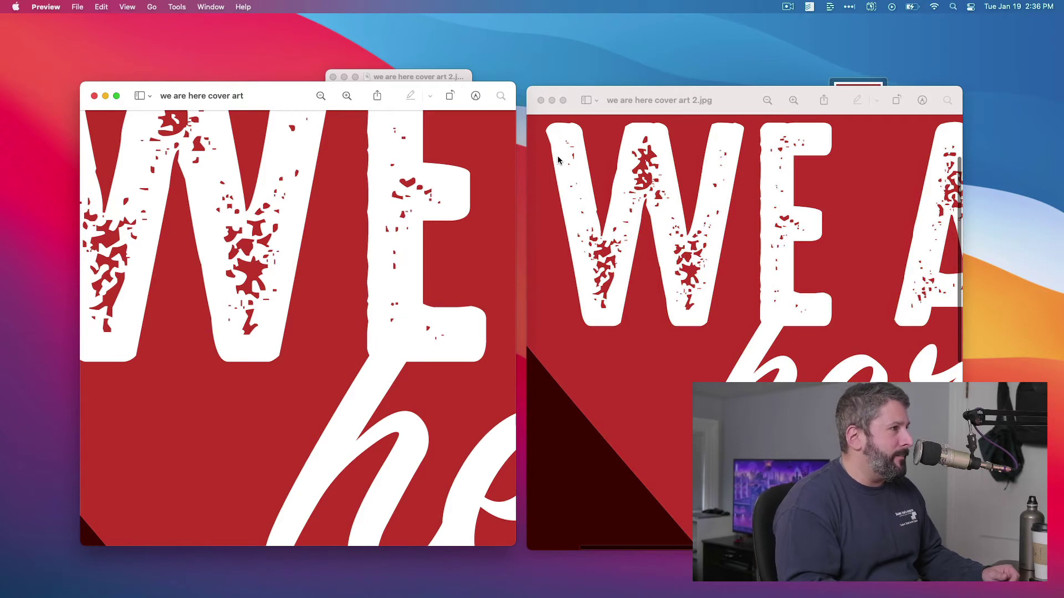
left_click(596, 129)
scroll(596, 129, "up", 5)
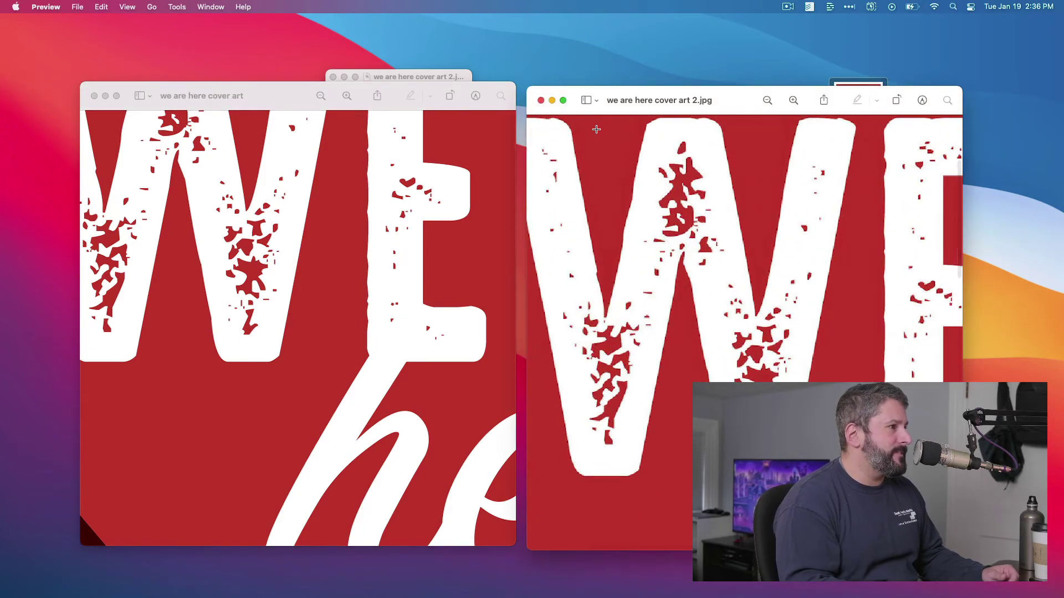
left_click(401, 204)
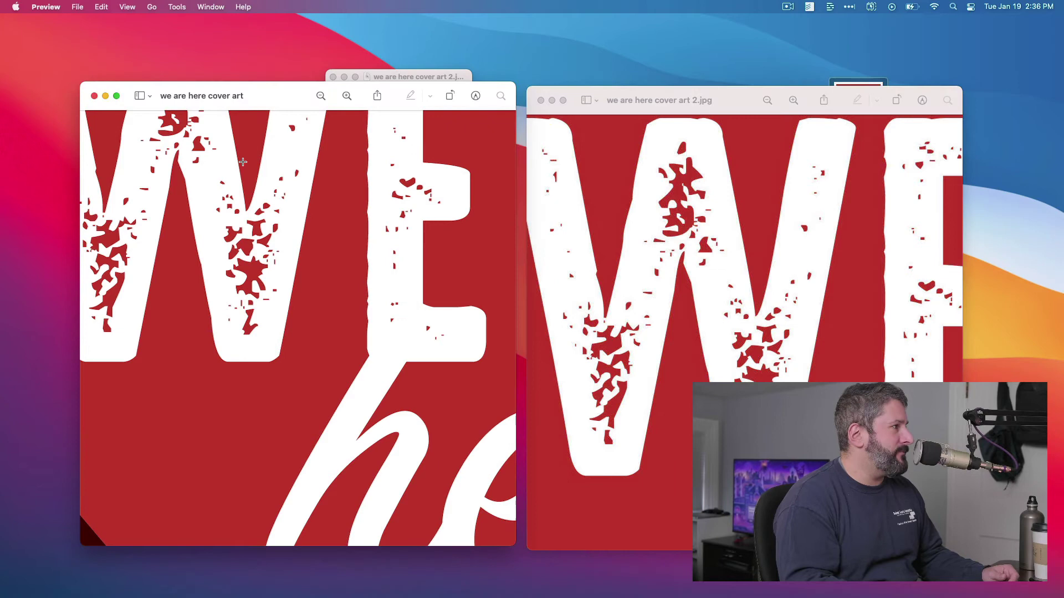
scroll(243, 162, "up", 5)
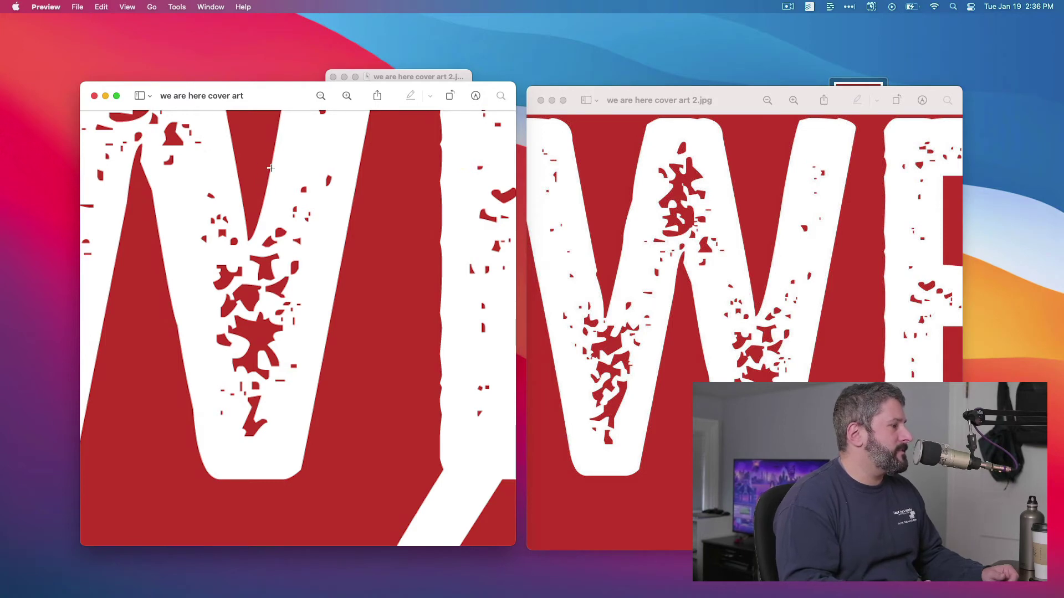
scroll(371, 221, "down", 5)
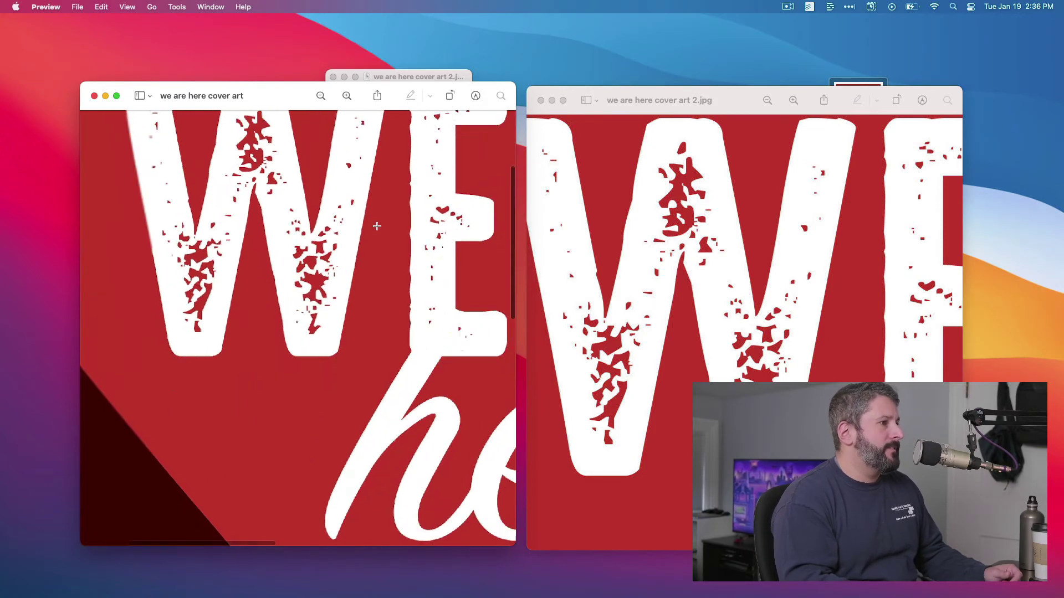
scroll(375, 227, "down", 3)
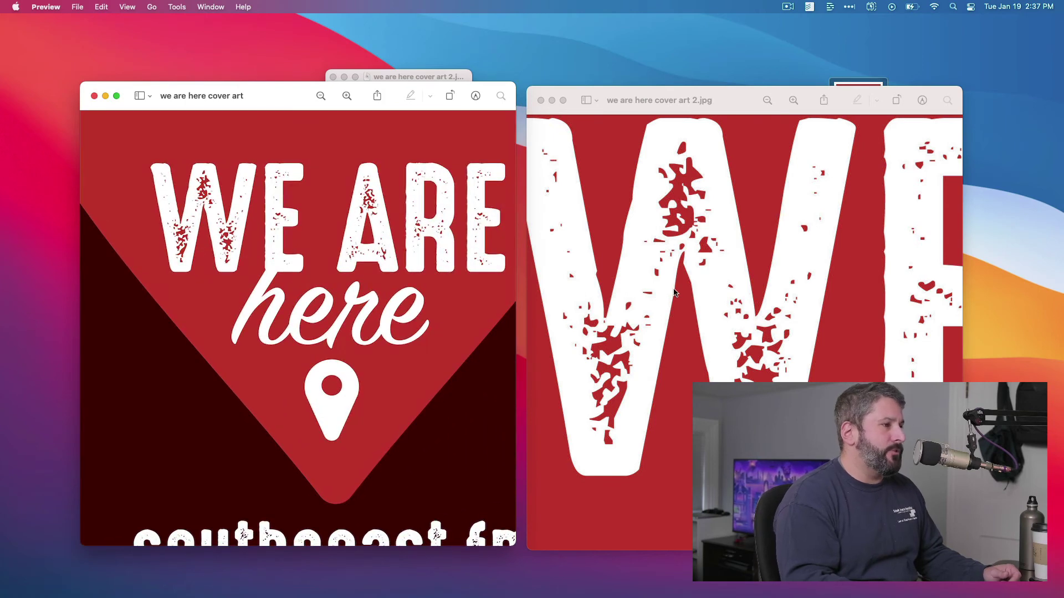
left_click(675, 292)
scroll(673, 291, "down", 8)
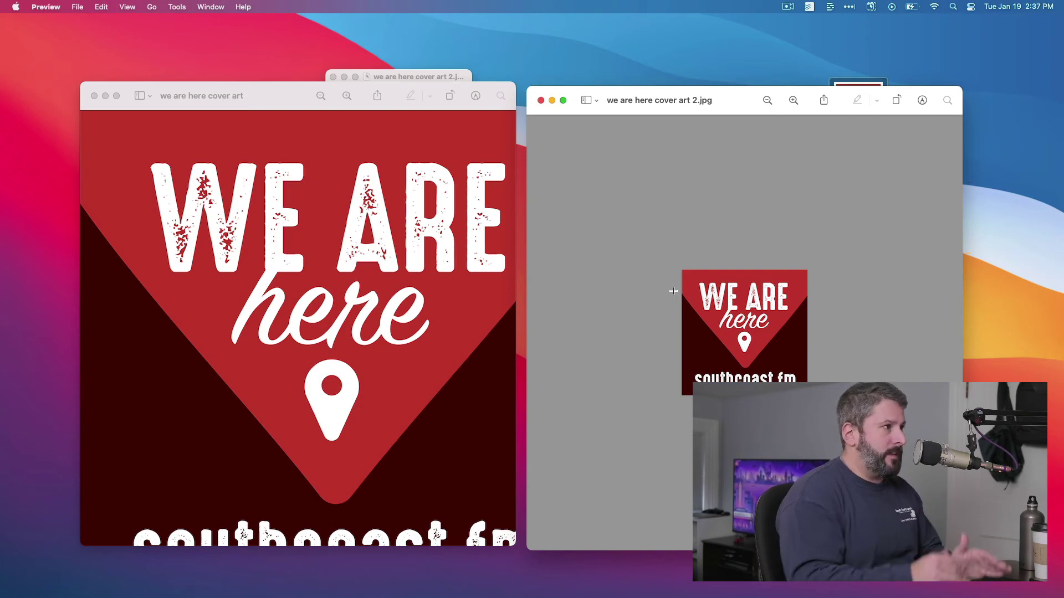
left_click(91, 99)
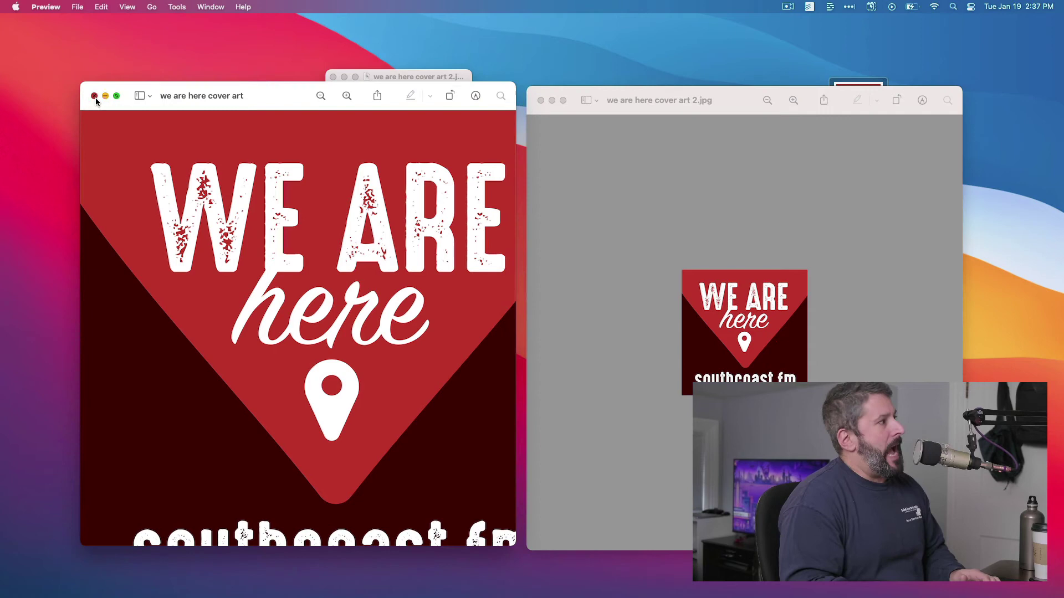
left_click(94, 97)
Step: Close the 2.jpg Preview and Info windows and confirm TinyPNG is open in Safari
left_click(541, 100)
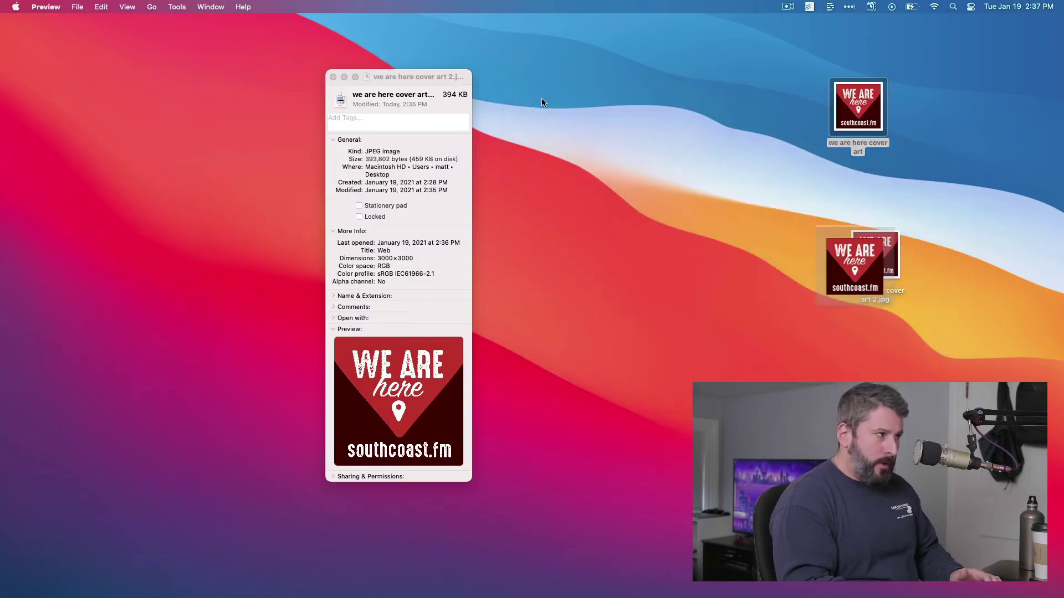
left_click(333, 77)
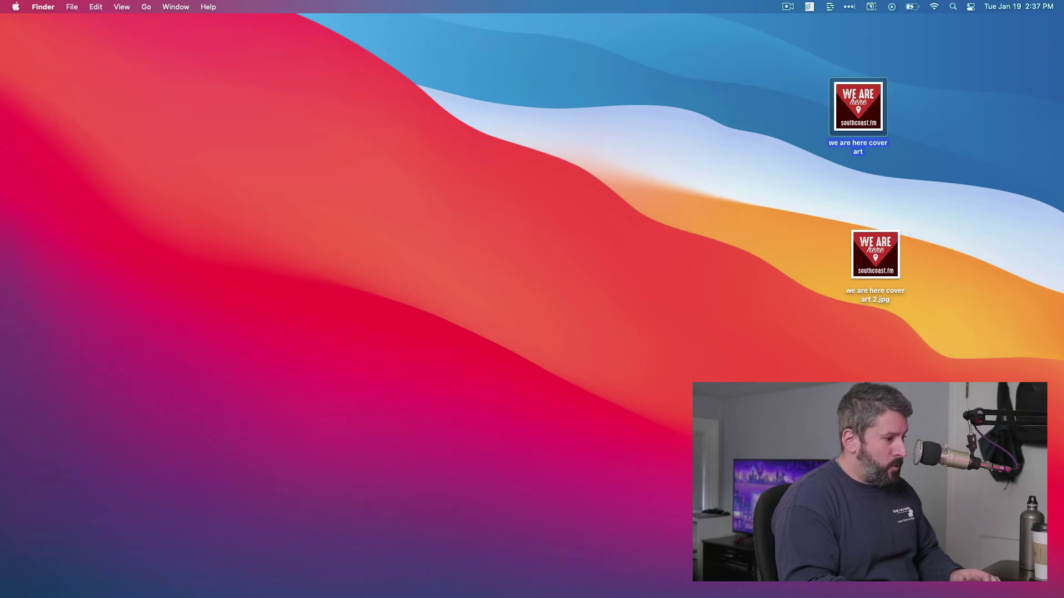
key("super+Tab")
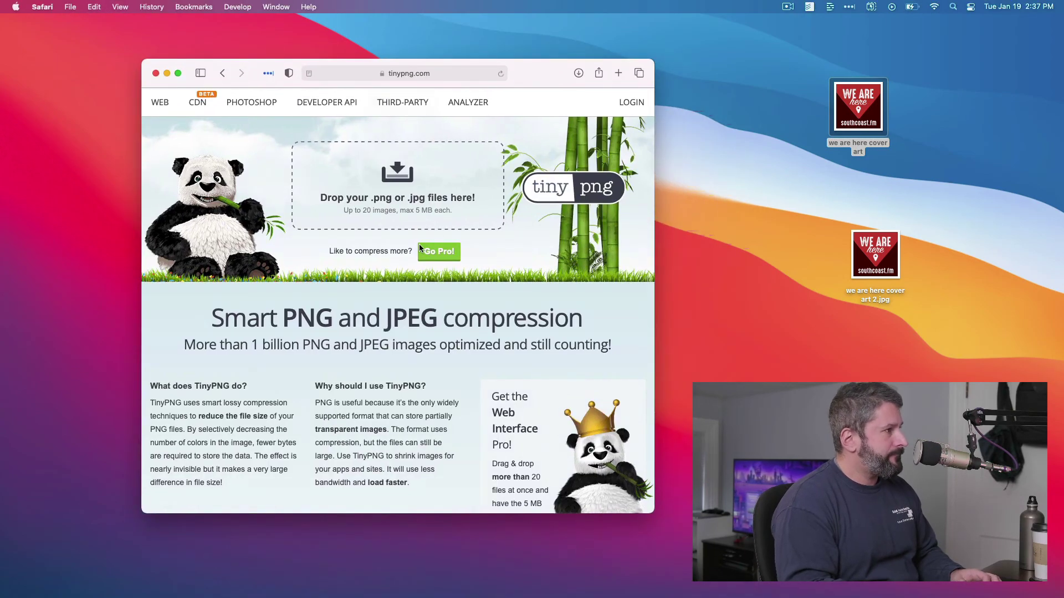
key("super+Tab")
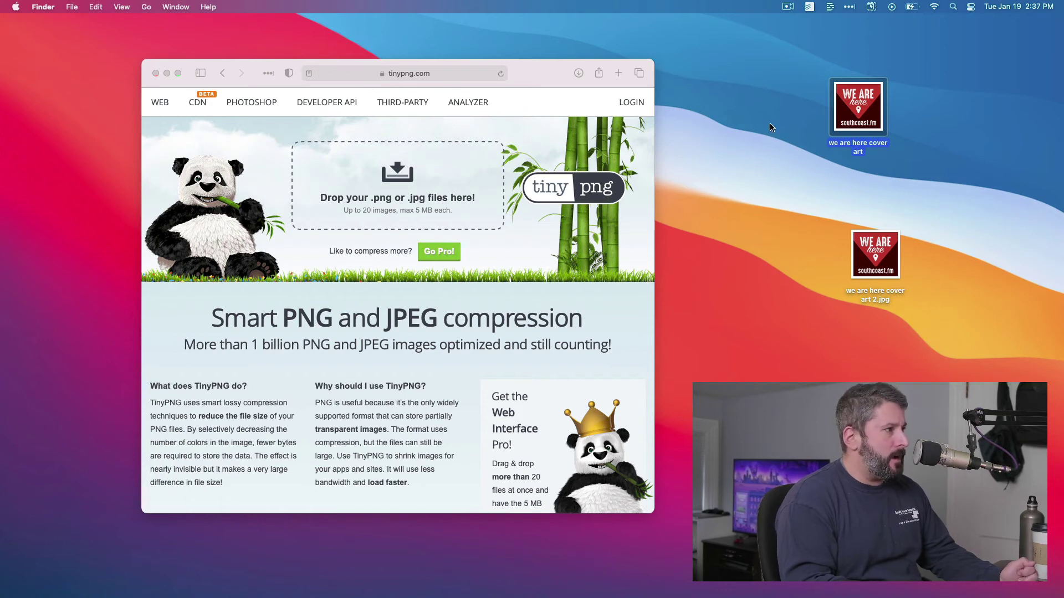
left_click(923, 161)
Step: Drop 'we are here cover art' onto TinyPNG, shrinking it to 235.3 KB, and download it
left_click_drag(857, 100, 417, 181)
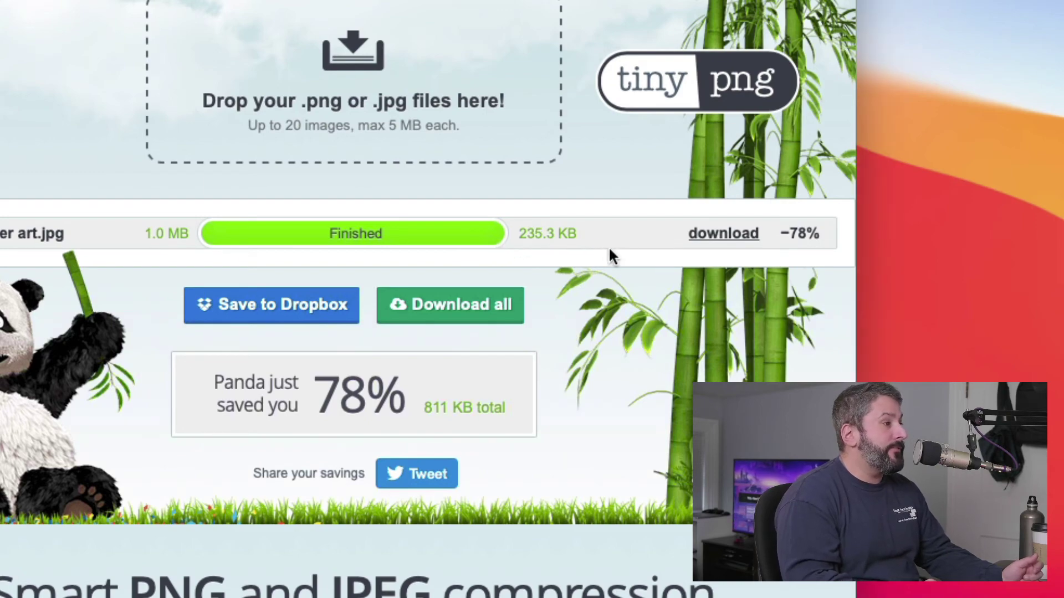
left_click(715, 235)
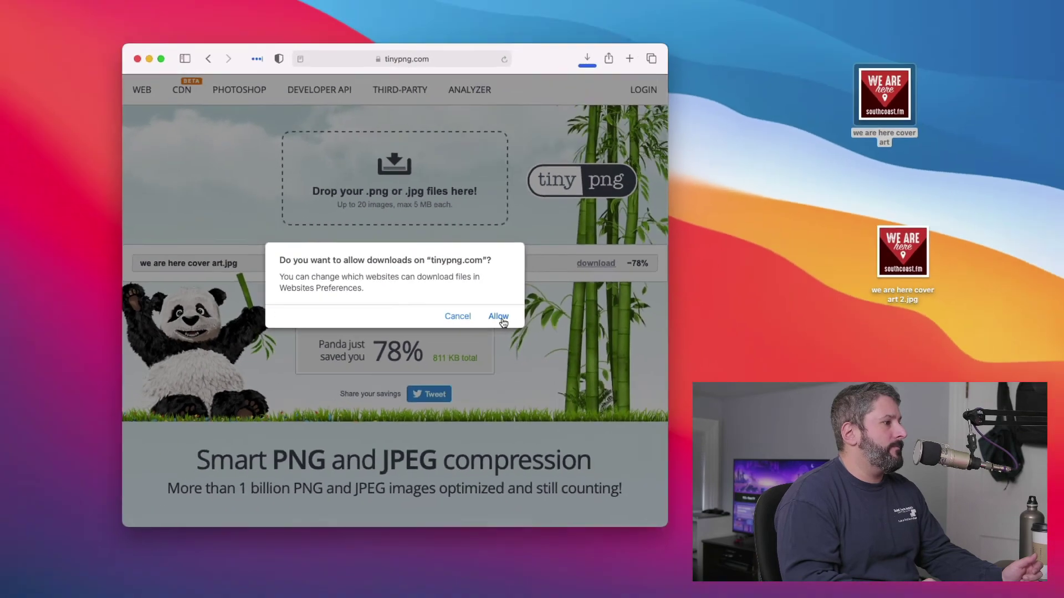
Step: Allow the download, open the compressed cover art in Preview, and zoom into the WE lettering to check detail
left_click(544, 330)
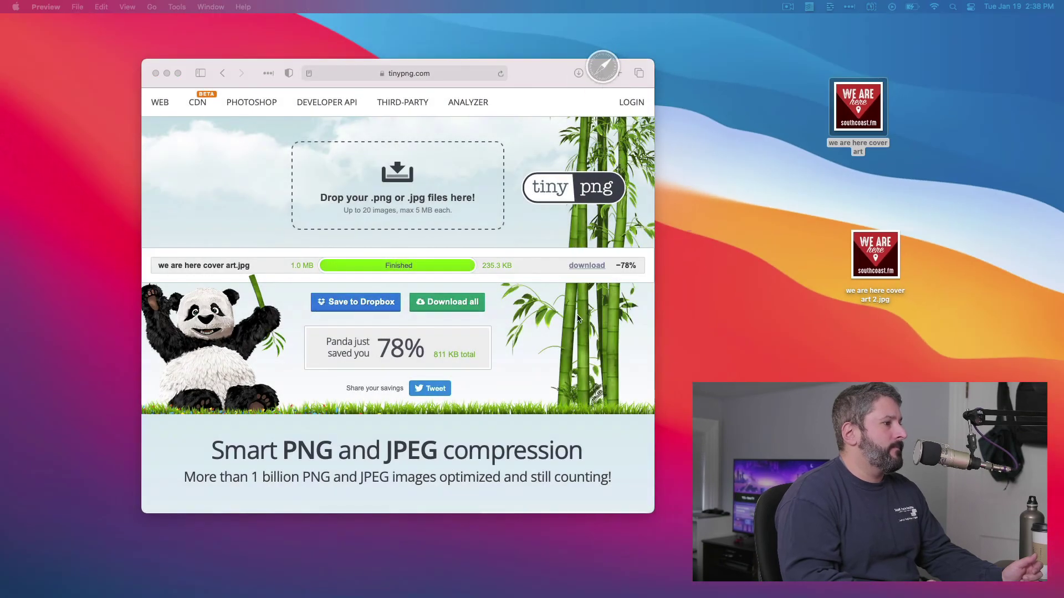
left_click(486, 555)
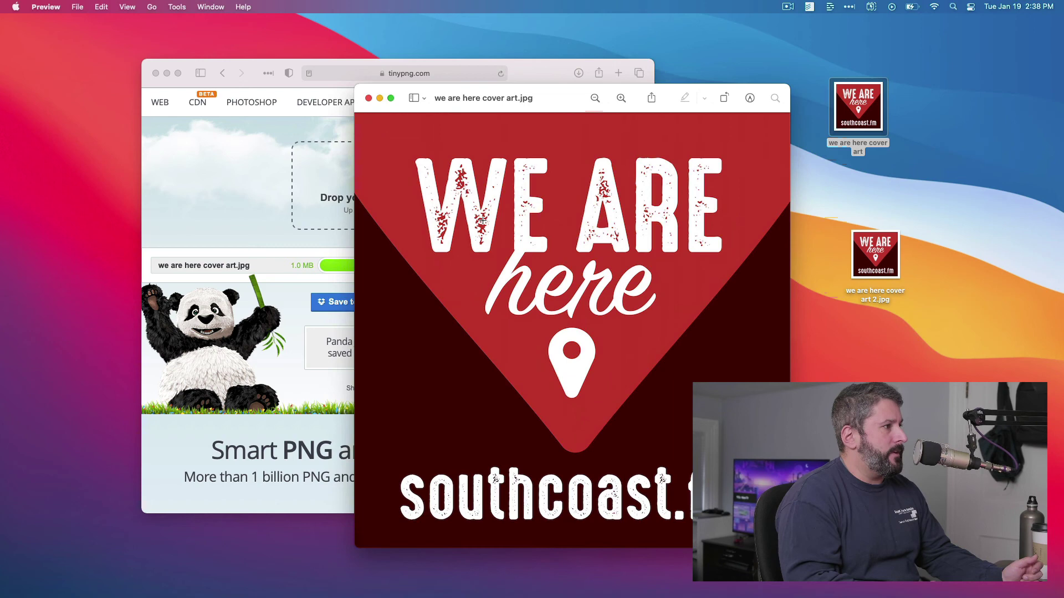
scroll(482, 219, "up", 10)
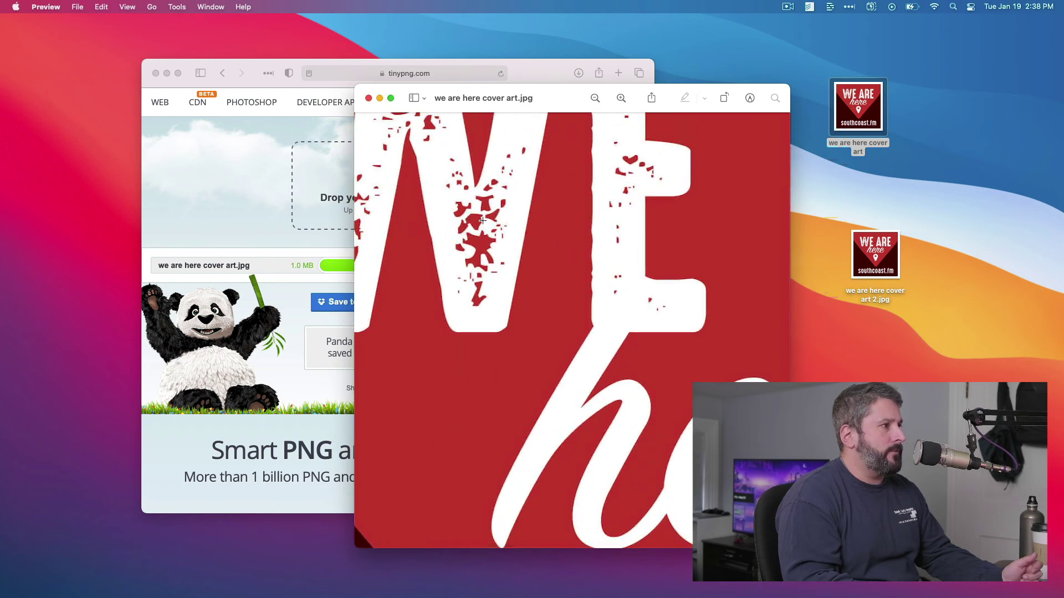
scroll(482, 220, "up", 8)
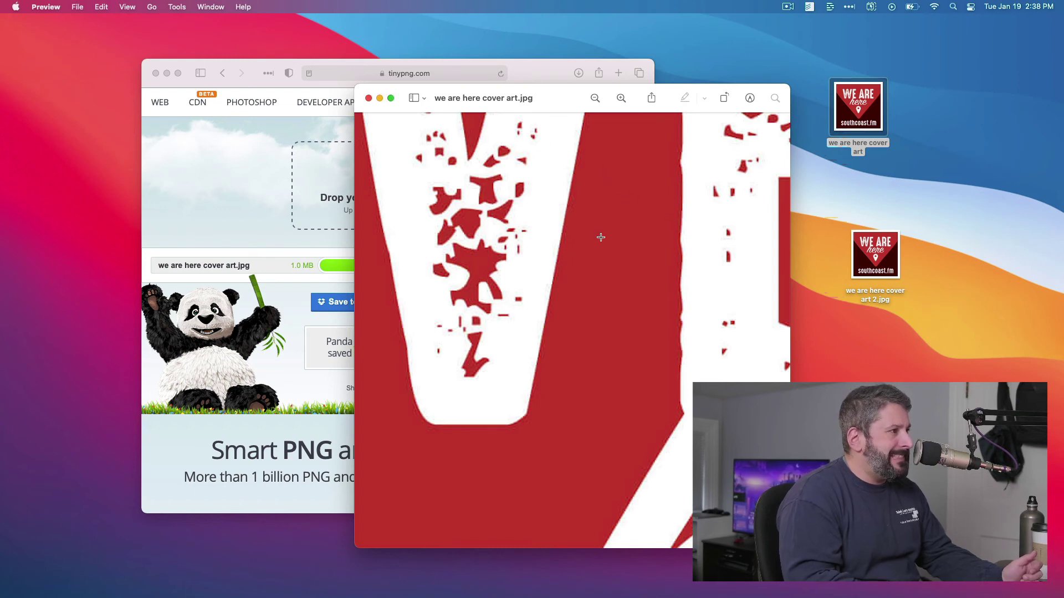
scroll(597, 243, "down", 2)
scroll(595, 247, "down", 10)
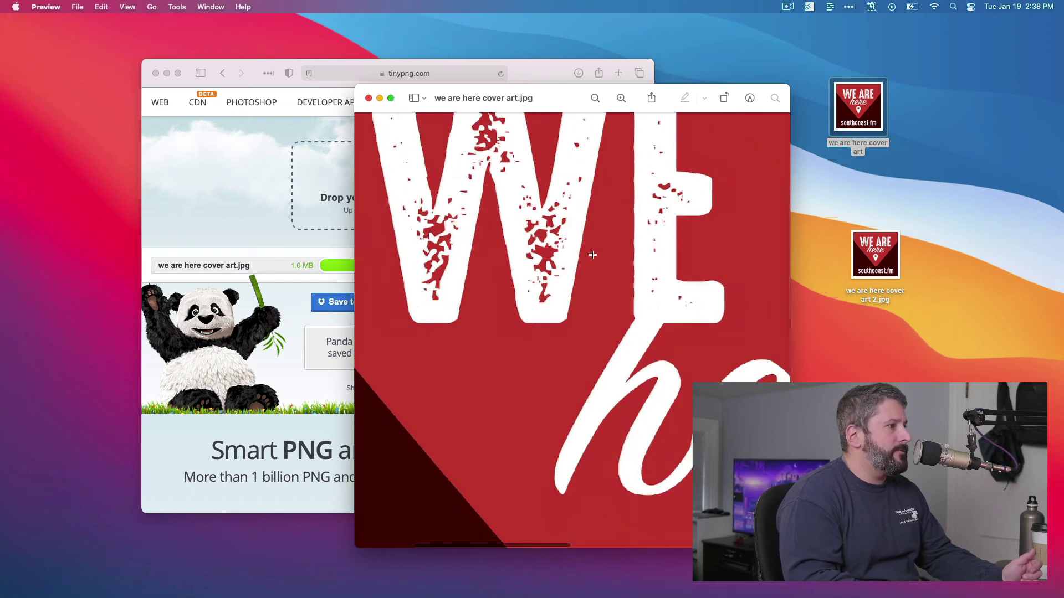
scroll(591, 255, "down", 5)
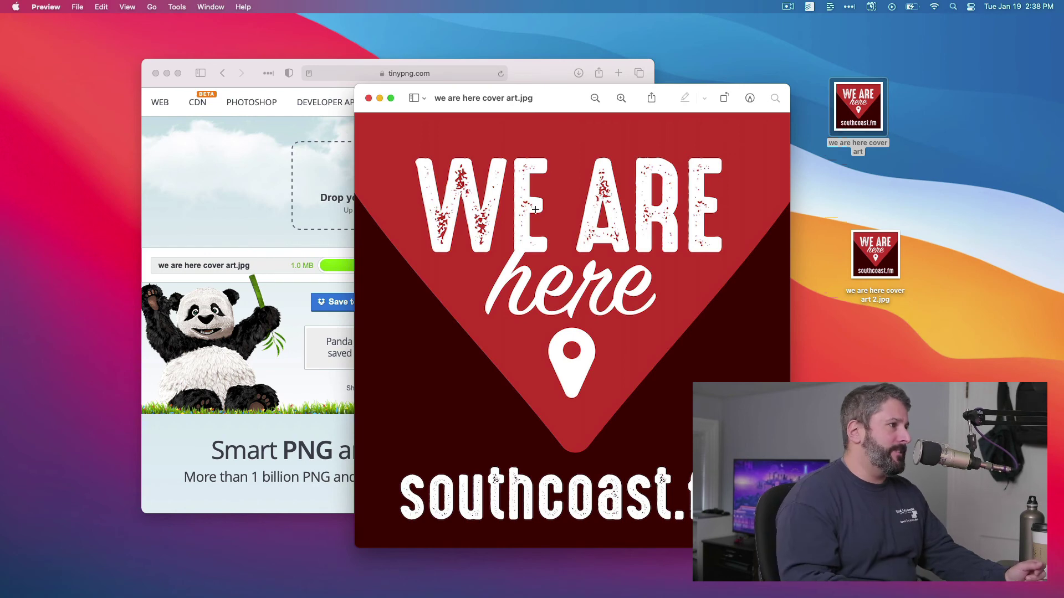
left_click_drag(546, 73, 491, 57)
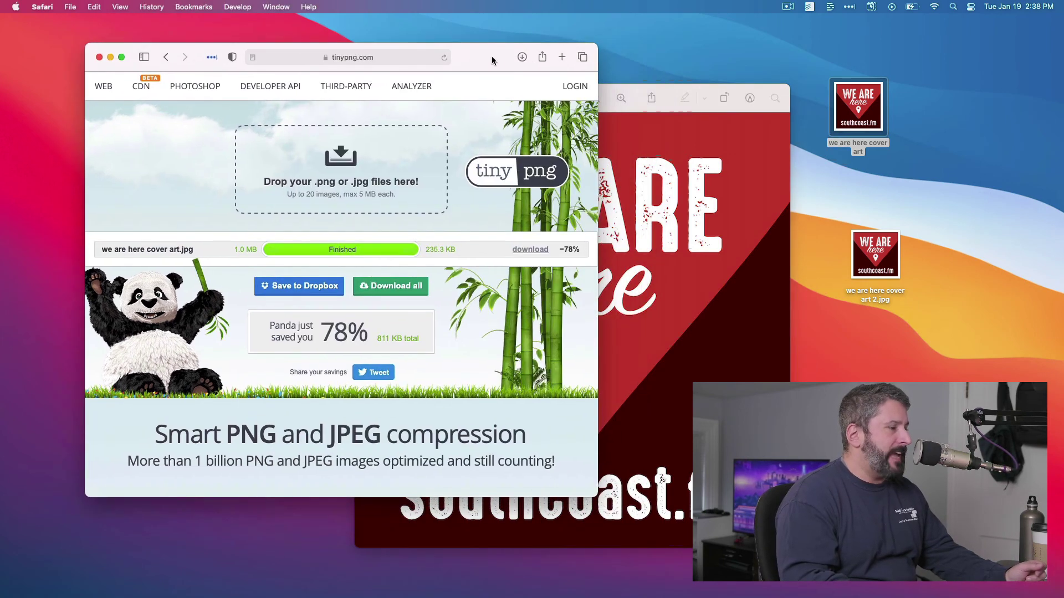
Step: Bring the compressed cover art's Preview window in front of Safari's TinyPNG page
left_click(633, 91)
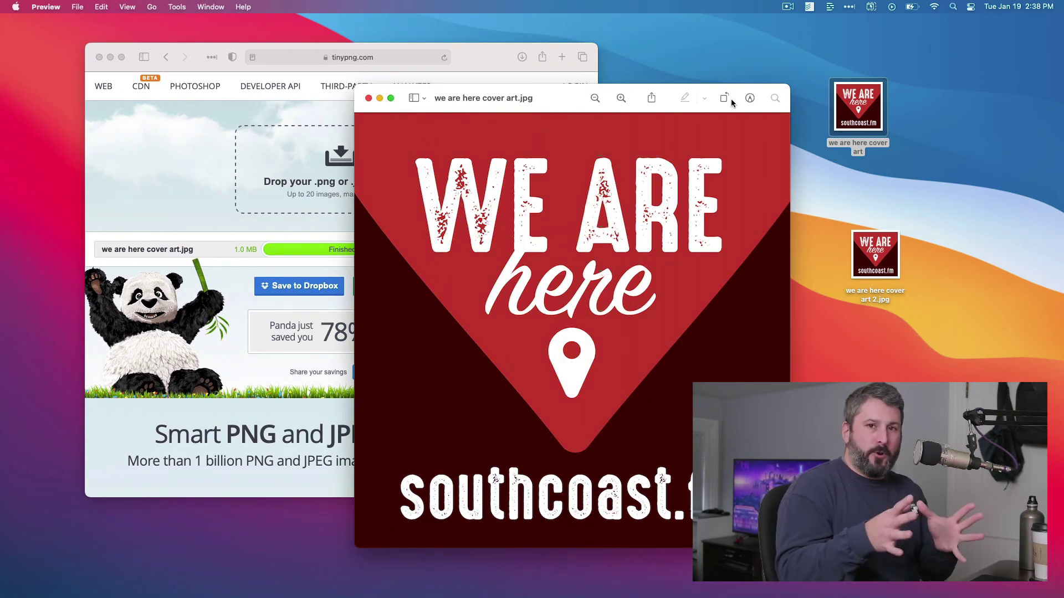